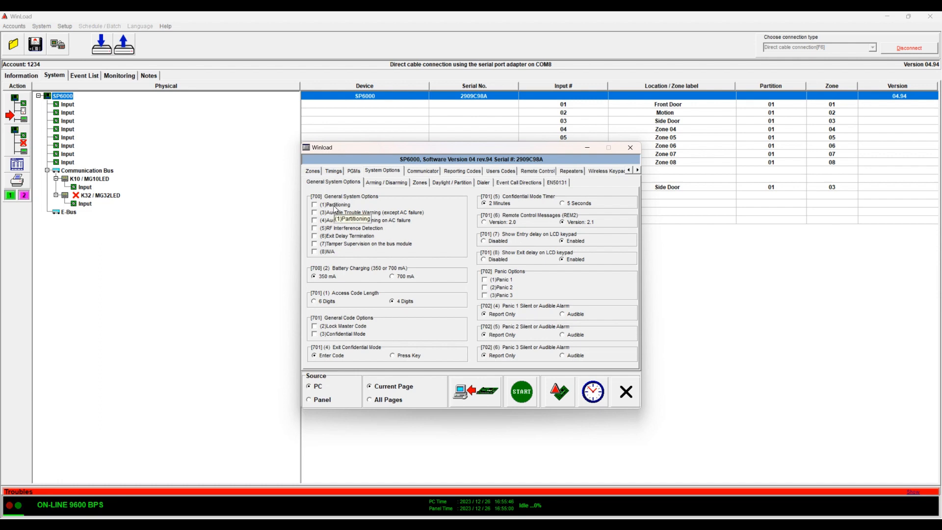
# Step: Try out the Partitioning option by enabling it and assigning zone 01 (Front Door) to Partition 2
pyautogui.click(334, 206)
pyautogui.click(334, 206)
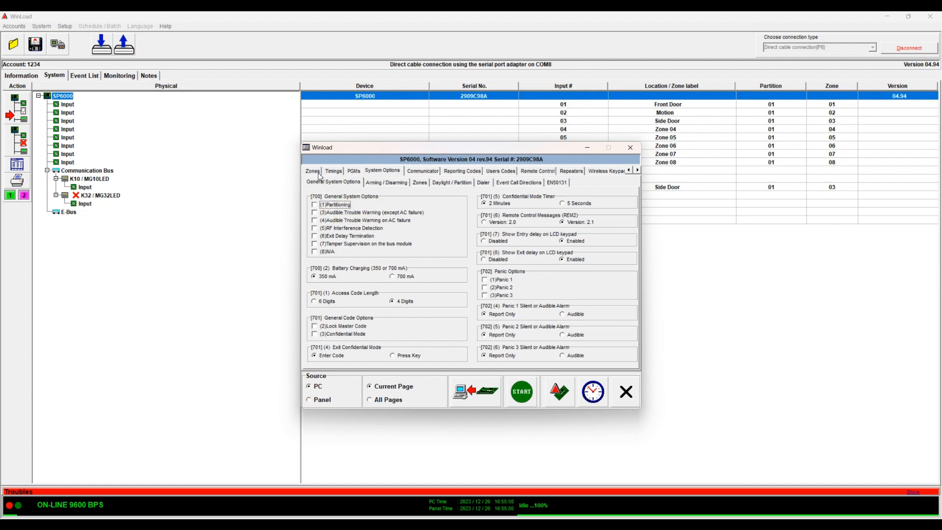
pyautogui.click(327, 206)
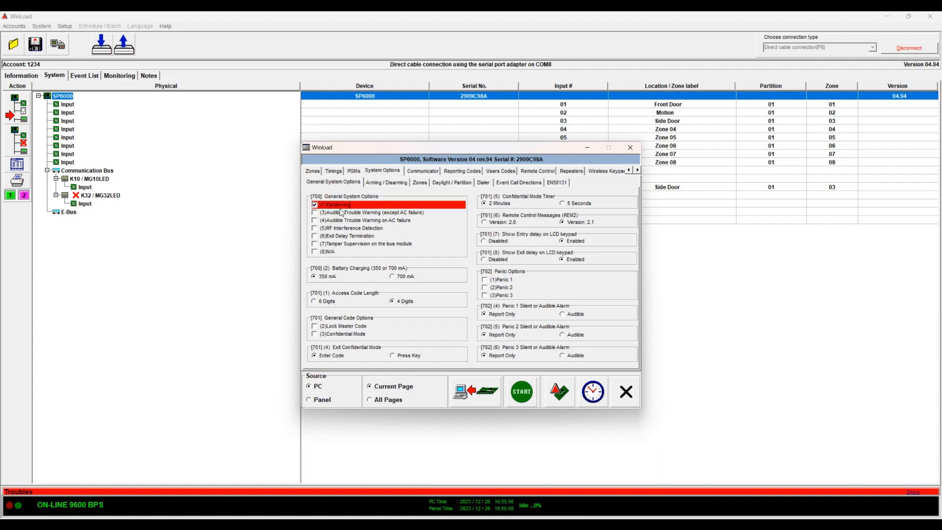
pyautogui.click(314, 170)
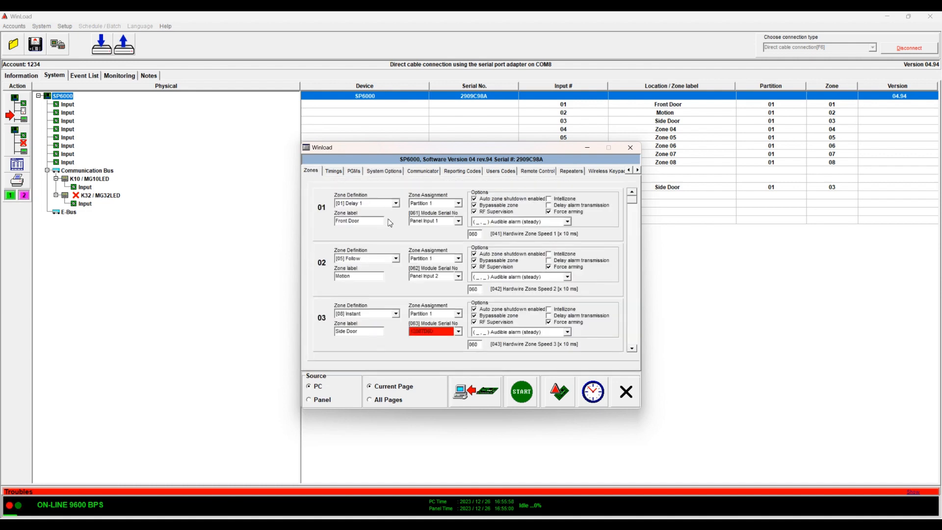
pyautogui.click(458, 203)
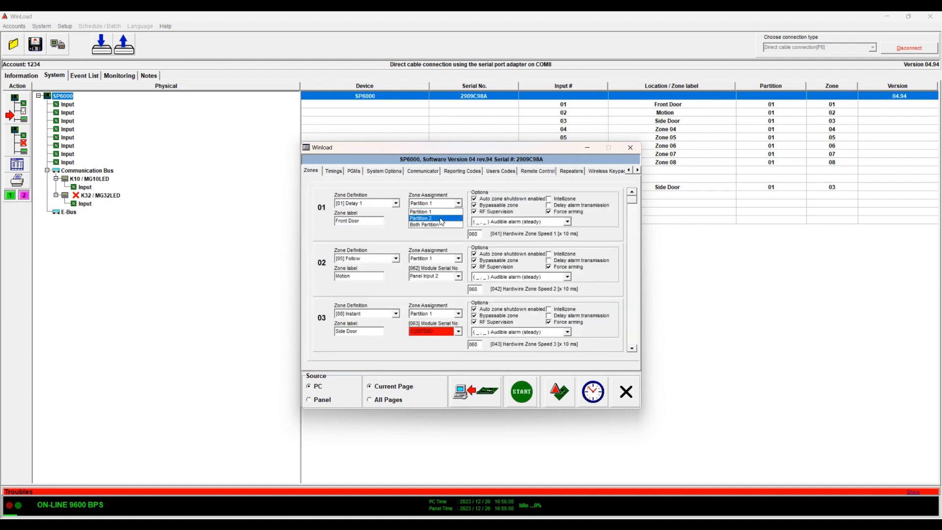
pyautogui.click(441, 219)
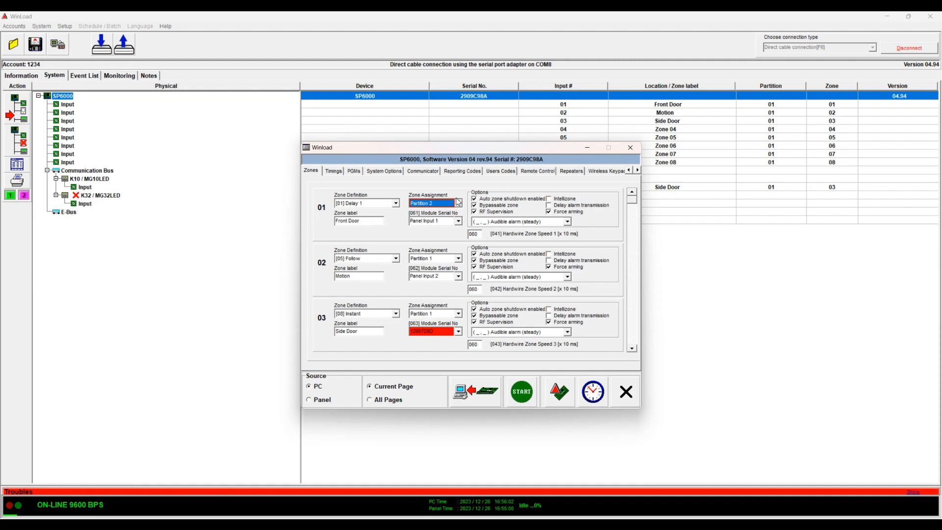
# Step: Assign zone 01 (Front Door) back to Partition 1 and disable Partitioning in the general system options
pyautogui.click(457, 203)
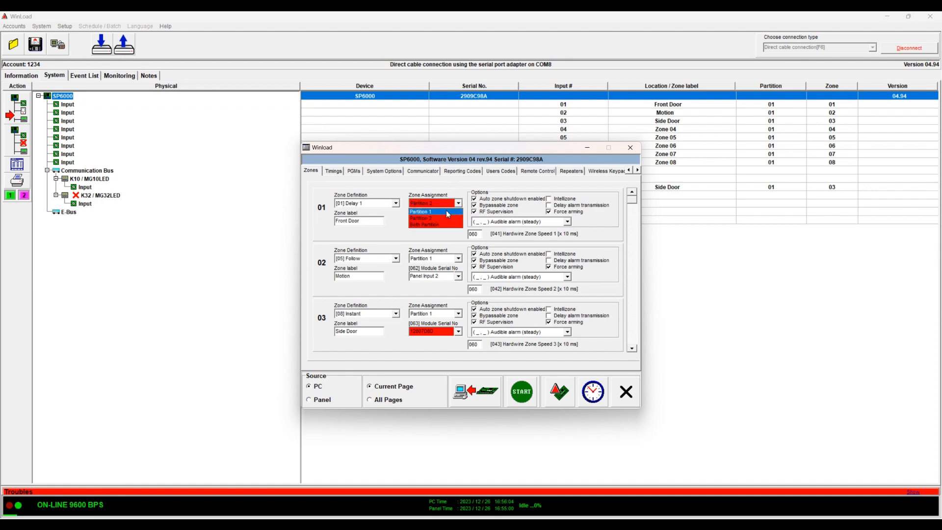
pyautogui.click(447, 212)
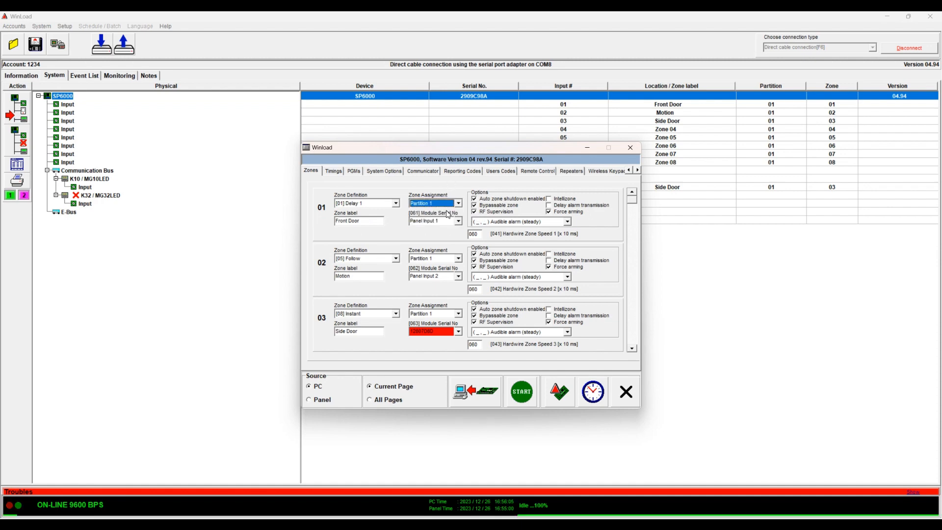
pyautogui.click(384, 172)
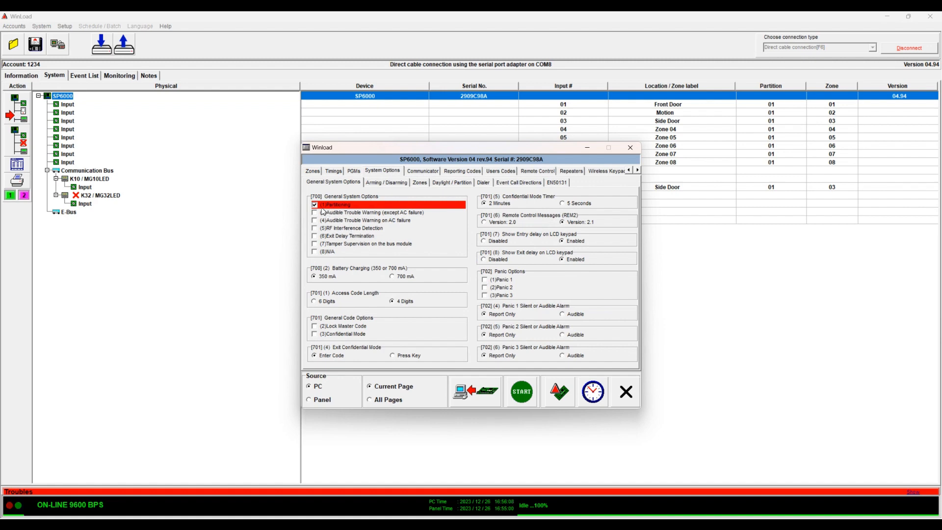
pyautogui.click(337, 207)
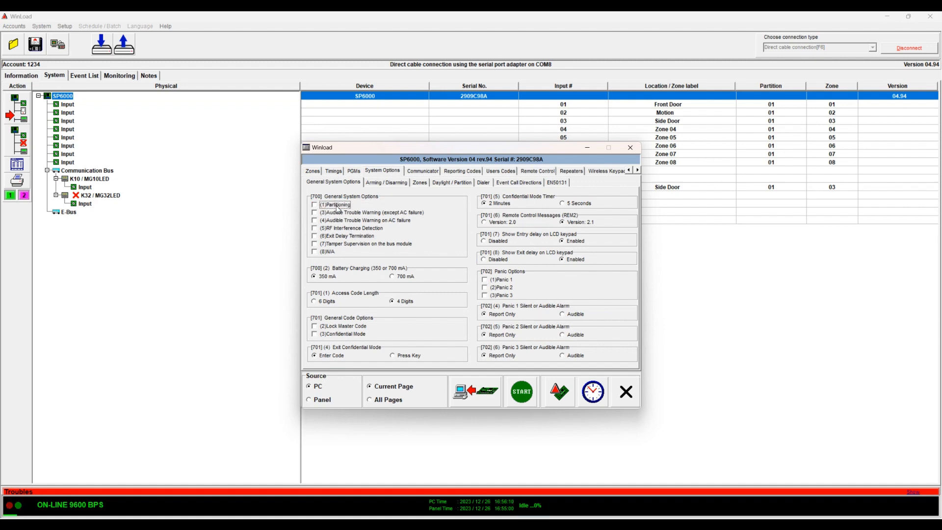
# Step: Switch Audible Trouble Warning (except AC failure), RF Interference Detection and Exit Delay Termination each on and back off
pyautogui.click(338, 214)
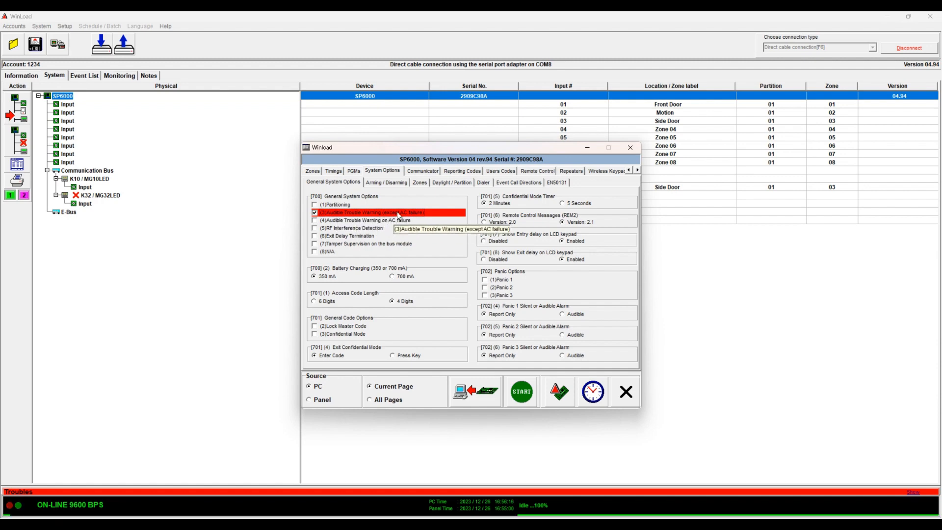
pyautogui.click(404, 214)
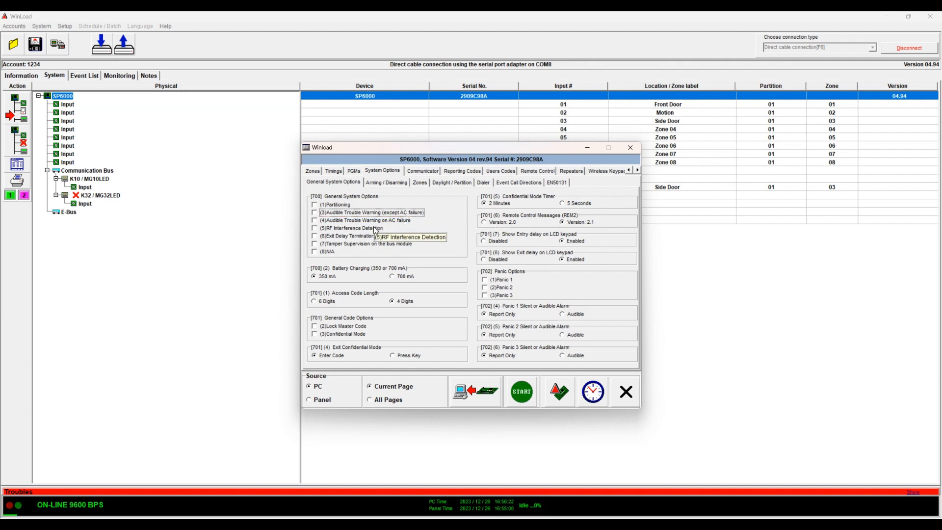
pyautogui.click(342, 229)
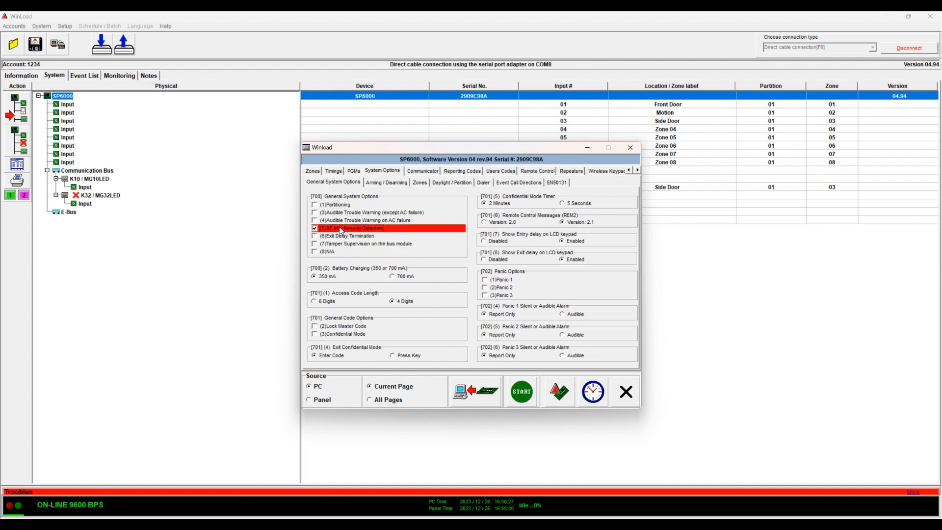
pyautogui.click(371, 230)
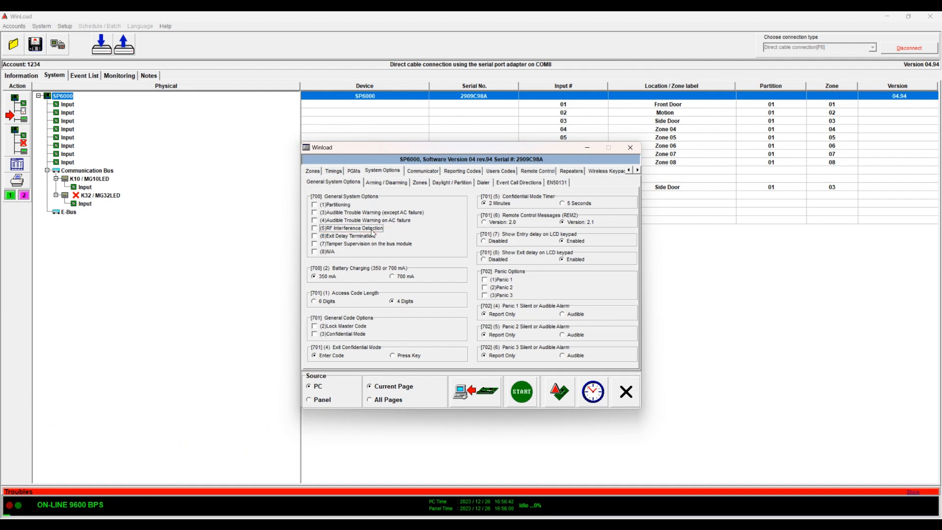
pyautogui.click(336, 237)
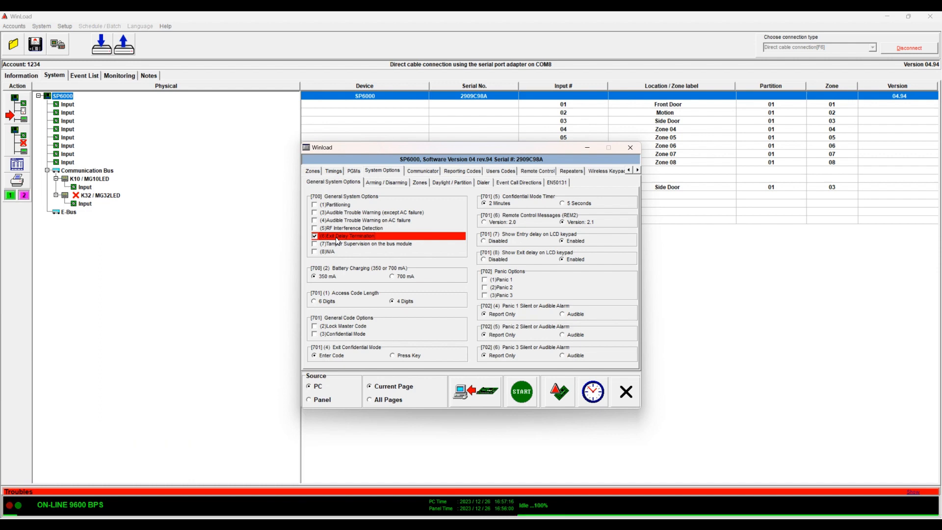
pyautogui.click(337, 238)
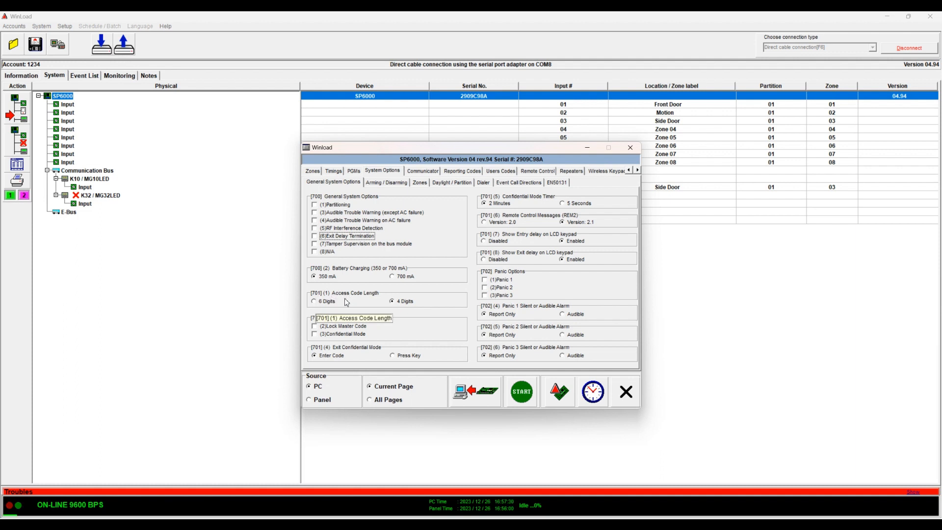
# Step: Select 4 Digits as the access code length and switch Lock Master Code on and back off
pyautogui.click(393, 302)
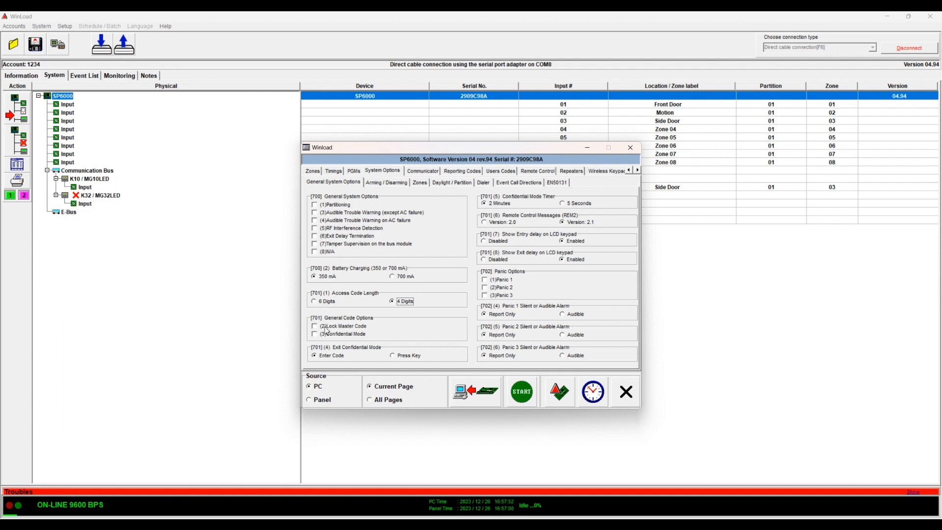
pyautogui.click(326, 327)
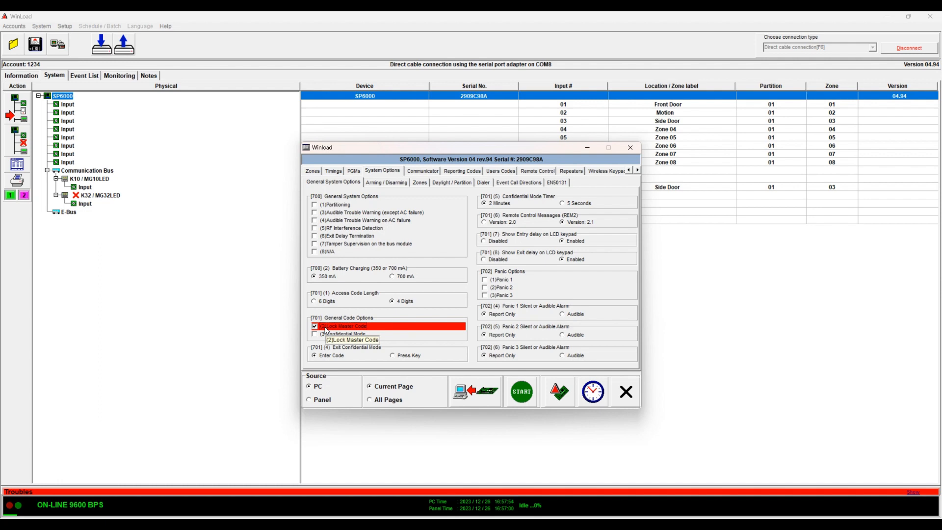
pyautogui.click(351, 328)
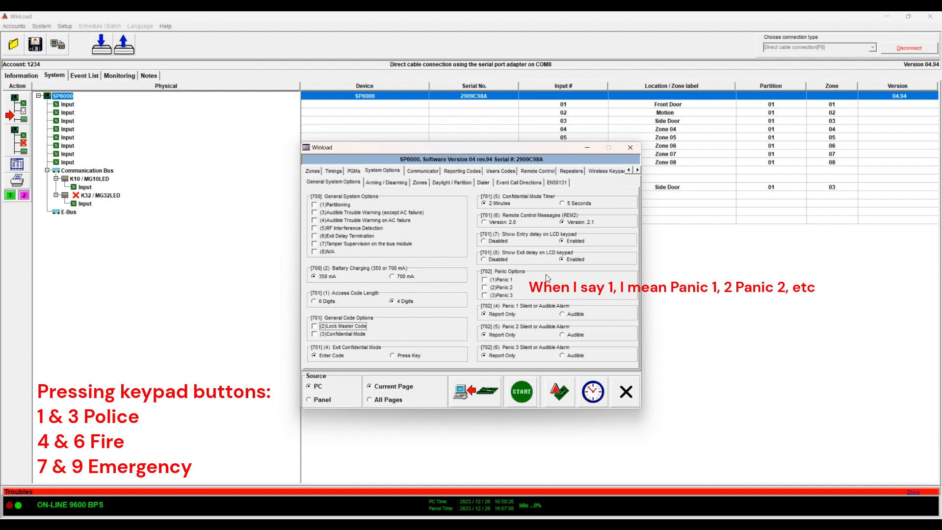
# Step: Switch Panic 1 on and back off, and try its Audible alarm setting before restoring Report Only
pyautogui.click(504, 280)
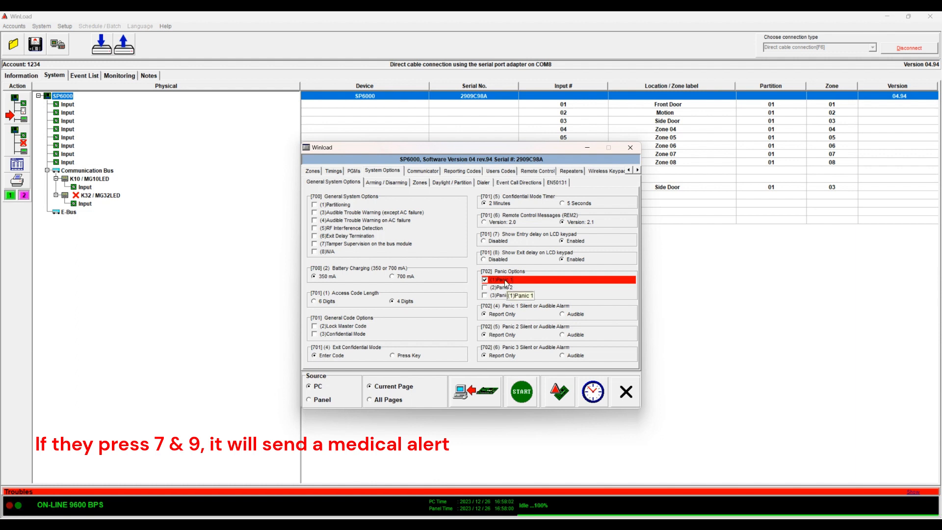
pyautogui.click(506, 281)
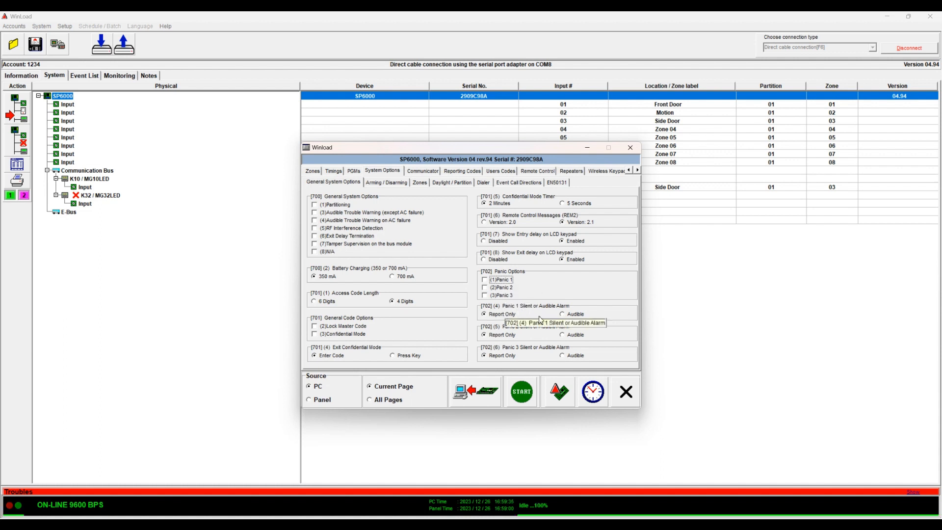
pyautogui.click(498, 316)
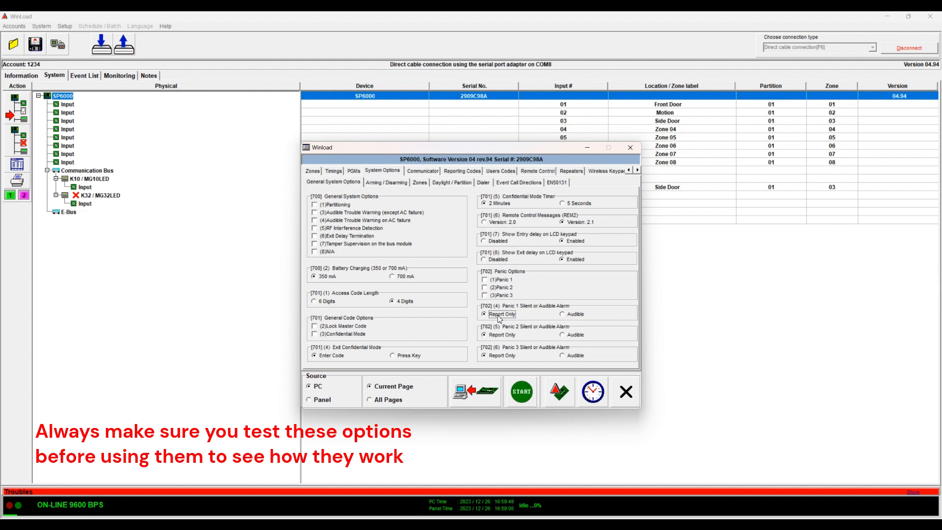
pyautogui.click(564, 315)
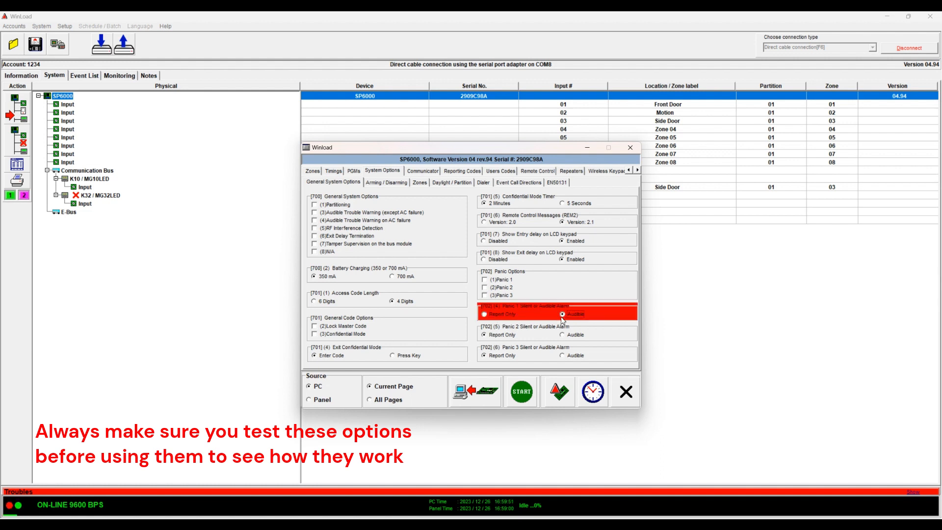
pyautogui.click(499, 316)
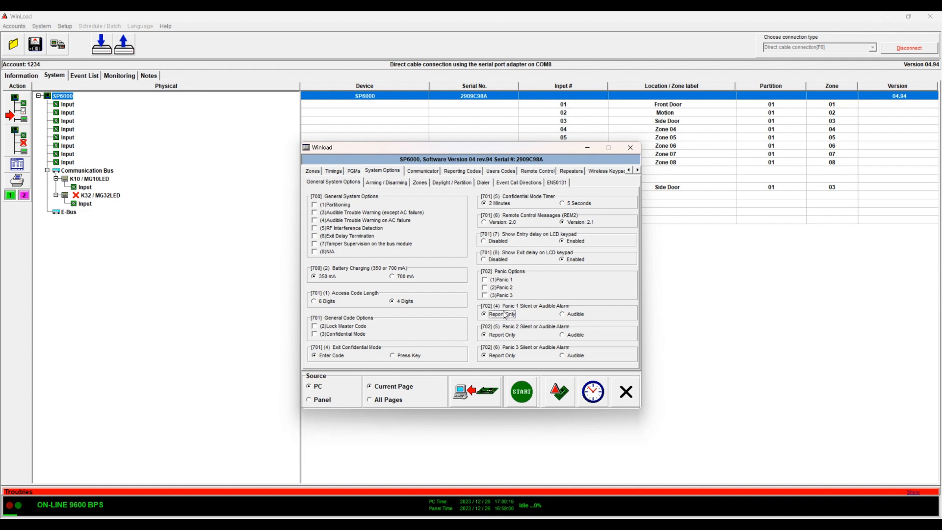
# Step: Review the arming/disarming options and the neighbouring zone options in the system options
pyautogui.click(387, 182)
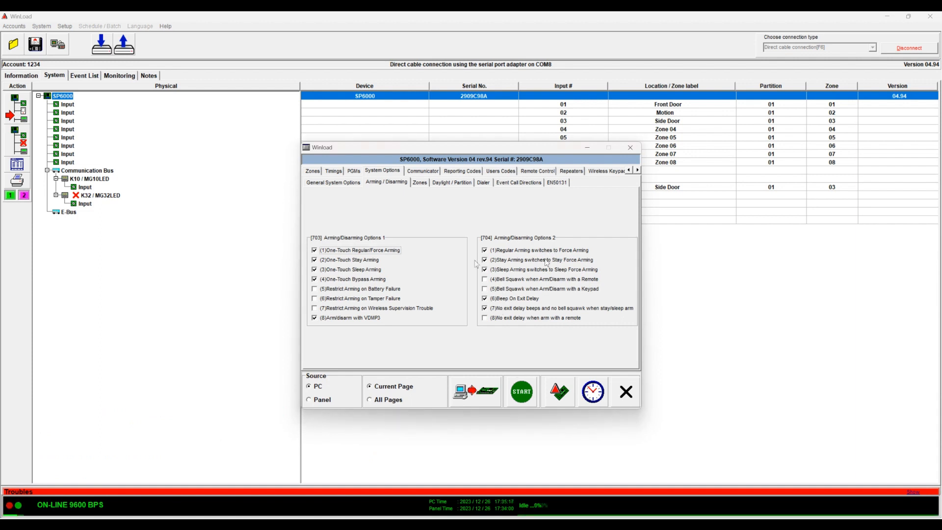
pyautogui.click(419, 183)
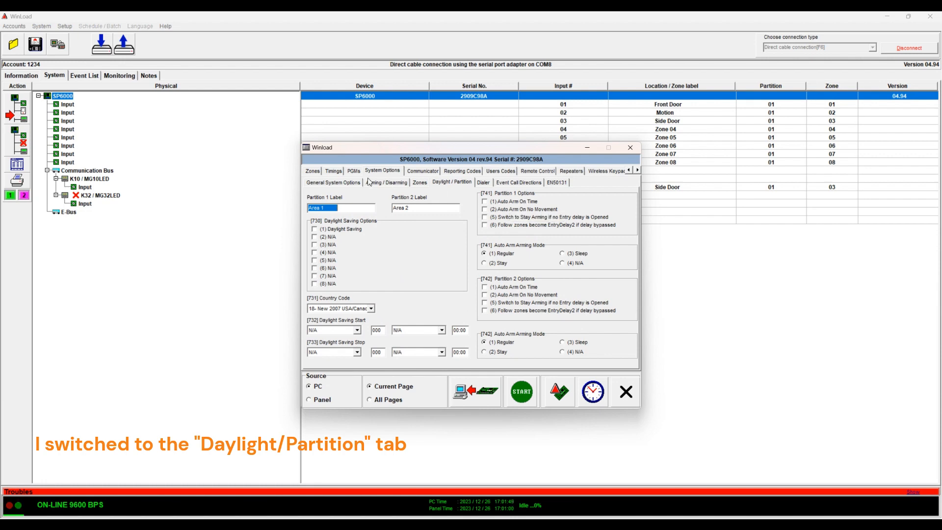
# Step: Examine the auto-arm time fields for partition 1 and partition 2 in the panel's timings
pyautogui.click(334, 172)
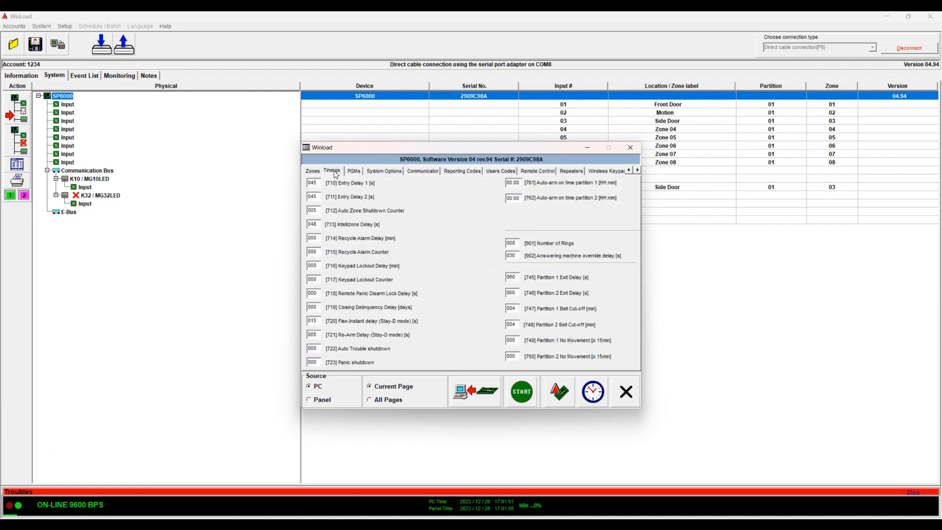
pyautogui.click(521, 183)
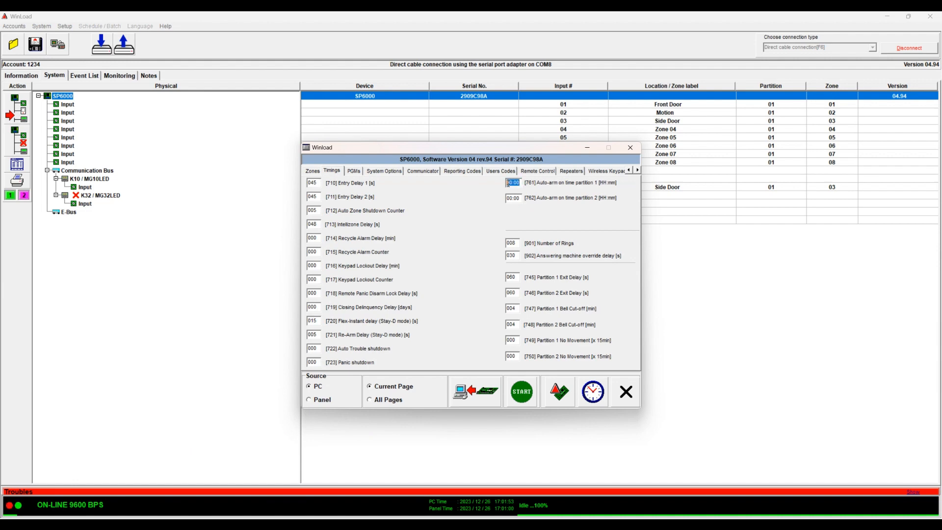
pyautogui.click(522, 199)
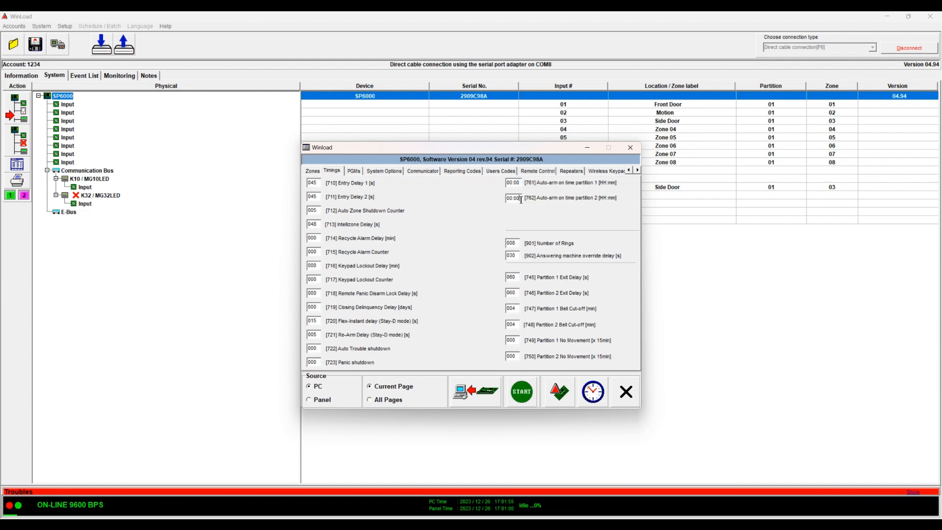
# Step: Try TLM disabled and Silent alarms become audible alarms in the dialer options, then restore Disarmed: trouble only, Armed: audible alarm
pyautogui.click(383, 172)
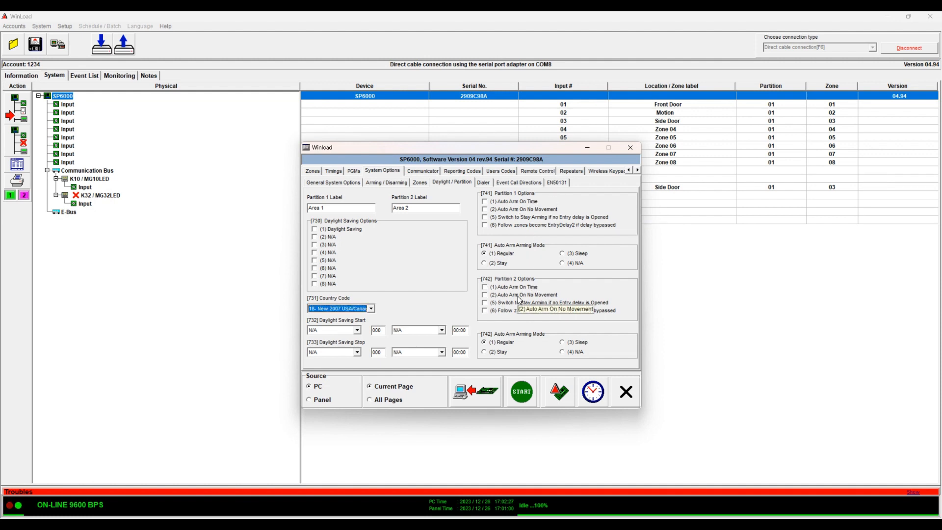
pyautogui.click(484, 183)
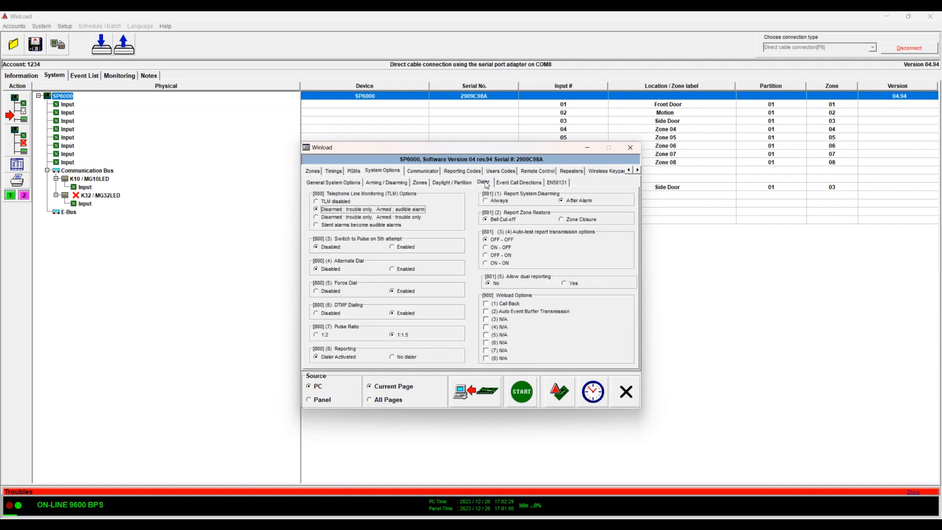
pyautogui.click(338, 201)
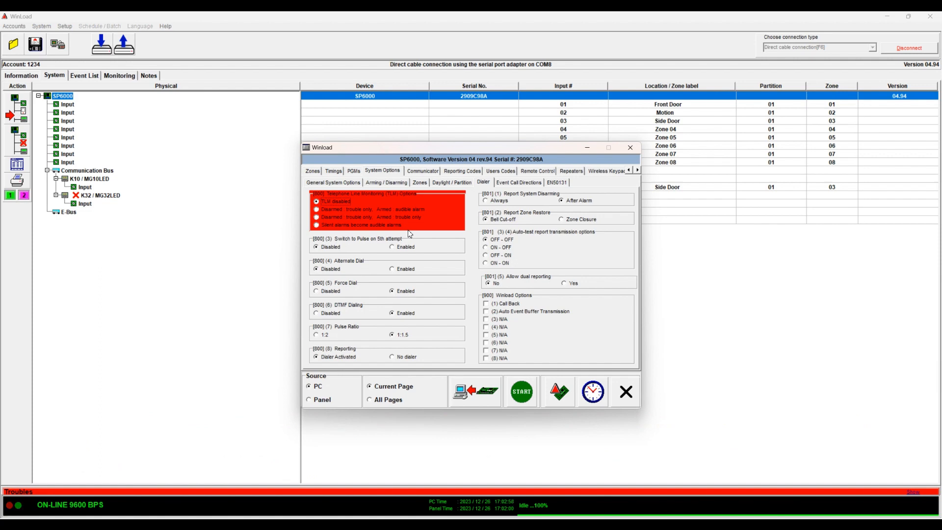
pyautogui.click(317, 225)
pyautogui.click(386, 210)
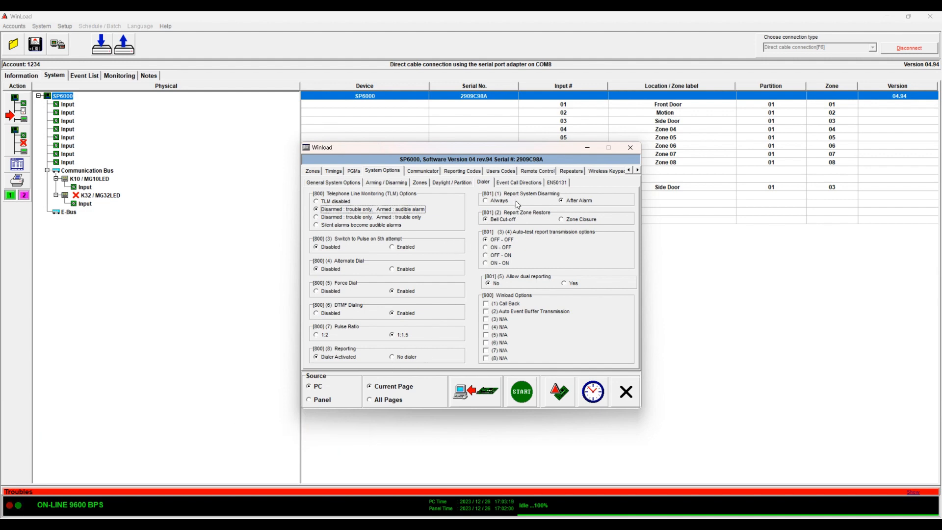
# Step: Set Report System Disarming to Always in the dialer options
pyautogui.click(573, 201)
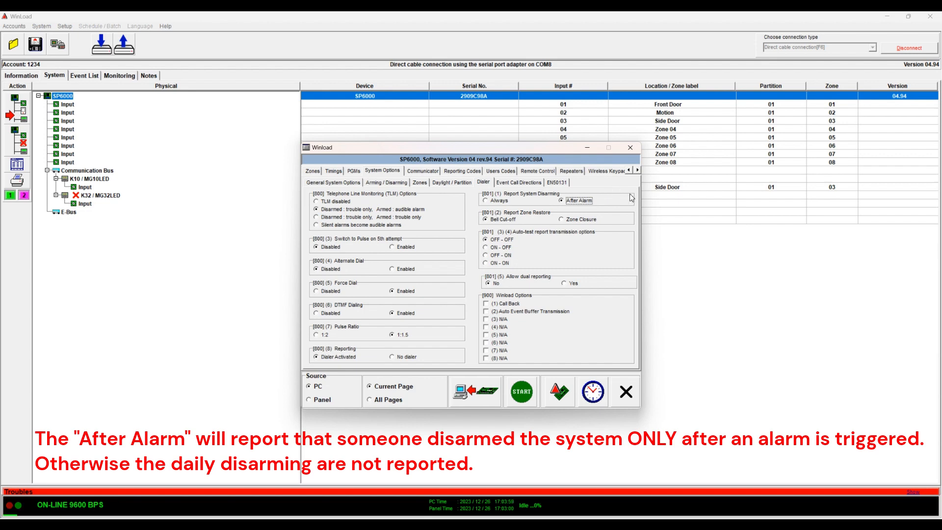
pyautogui.click(501, 202)
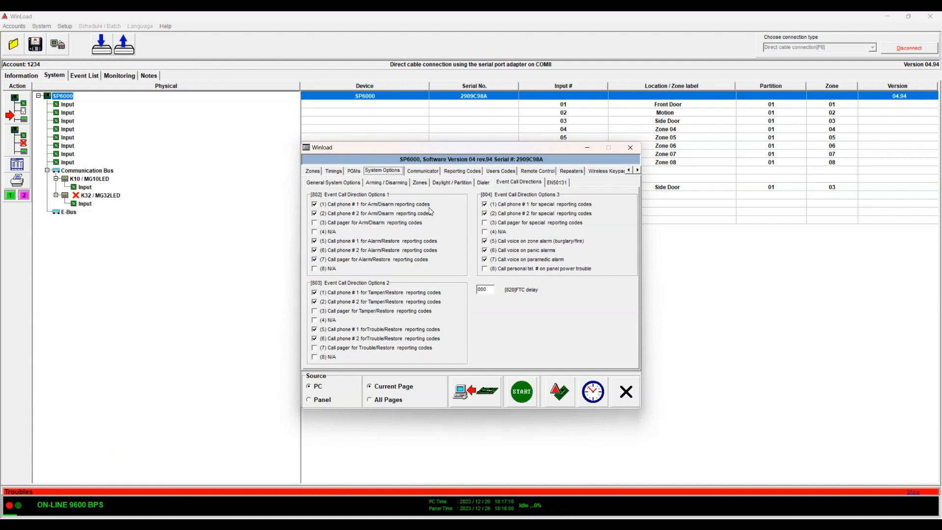
# Step: Switch Call phone #1 for Arm/Disarm reporting codes off and back on in the event call directions
pyautogui.click(316, 204)
pyautogui.click(315, 204)
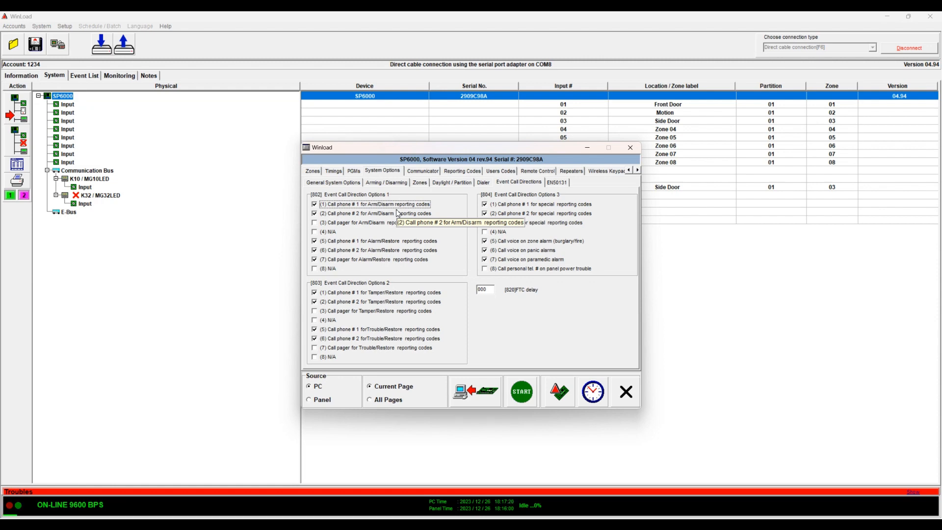
# Step: Recheck the Always choice for Report System Disarming in the dialer options and return to the event call directions
pyautogui.click(486, 181)
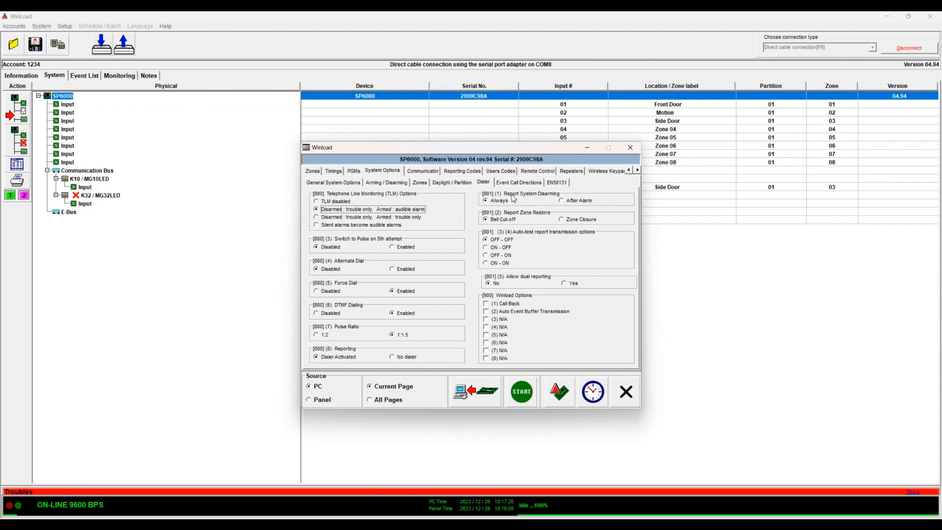
pyautogui.click(501, 201)
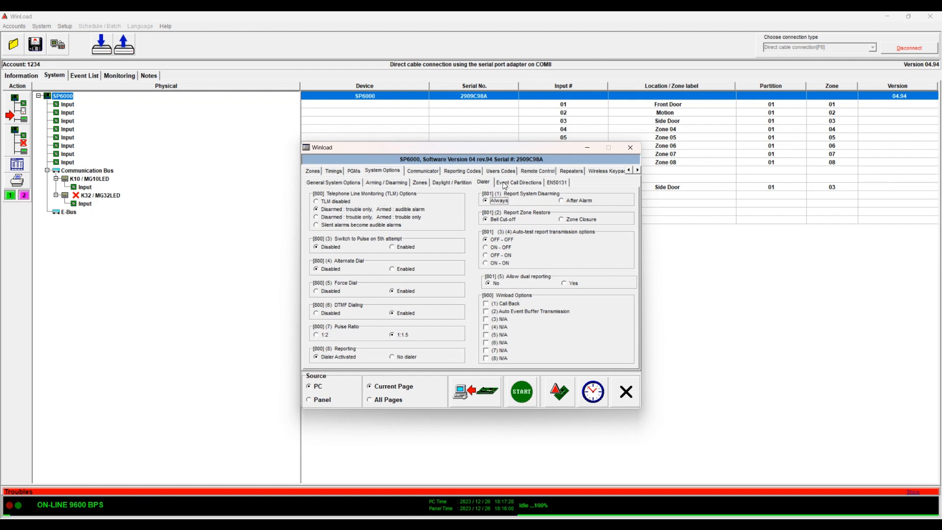
pyautogui.click(505, 183)
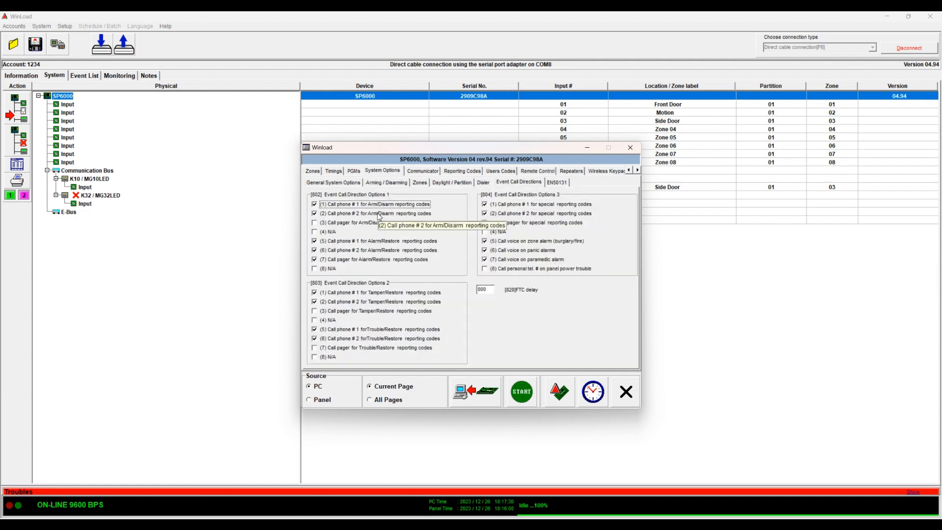